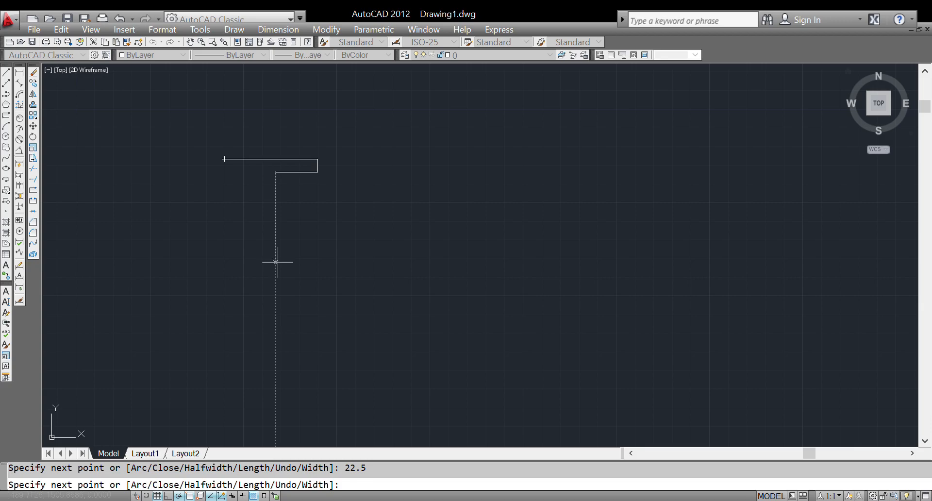
- Draw the first I-section polyline down the 86-unit web side and around the lower flange with segments of 22.5, 7, 50 and 7
key("Return")
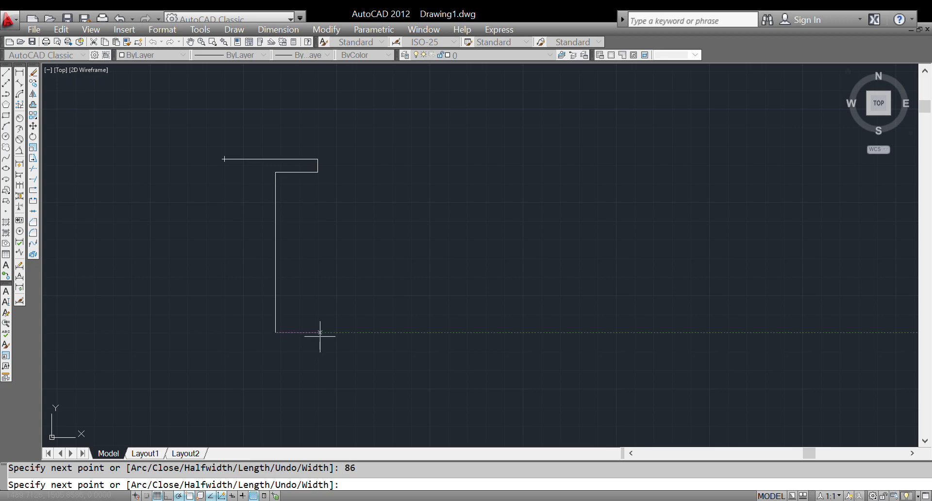
type("22.5")
key("Return")
type("7")
key("Return")
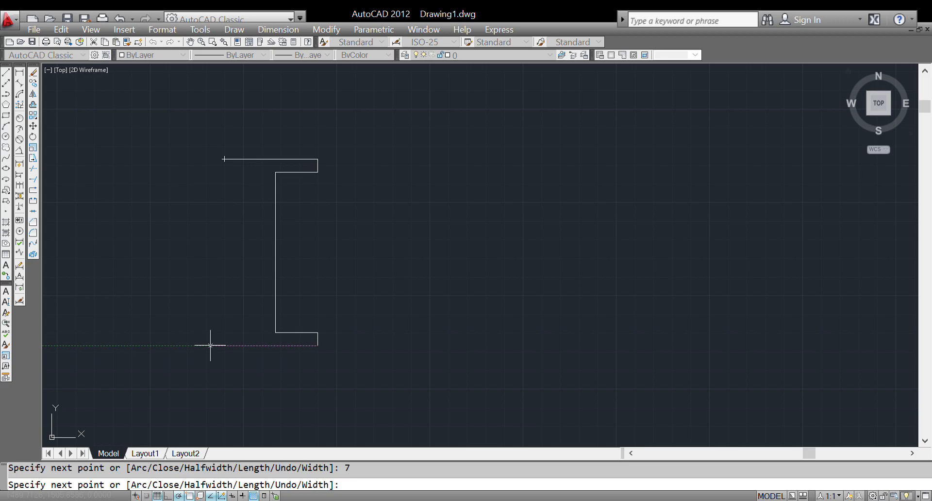
type("50")
key("Return")
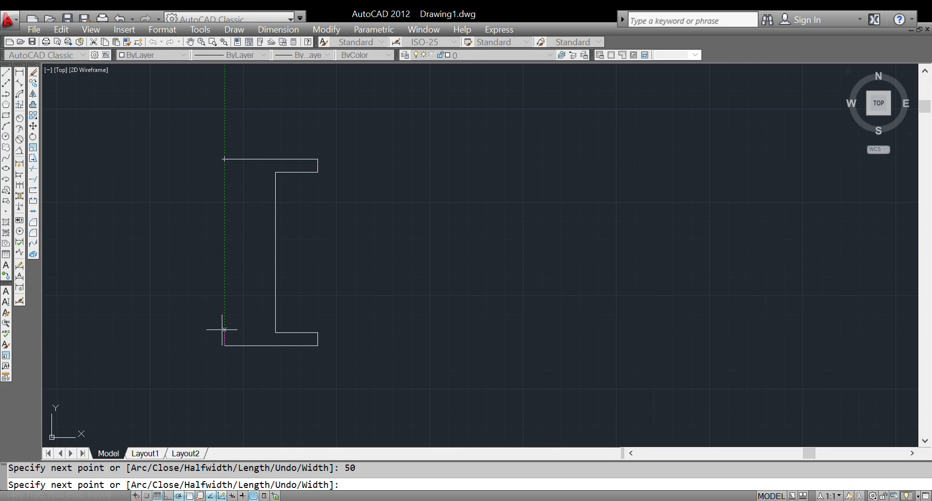
type("7")
key("Return")
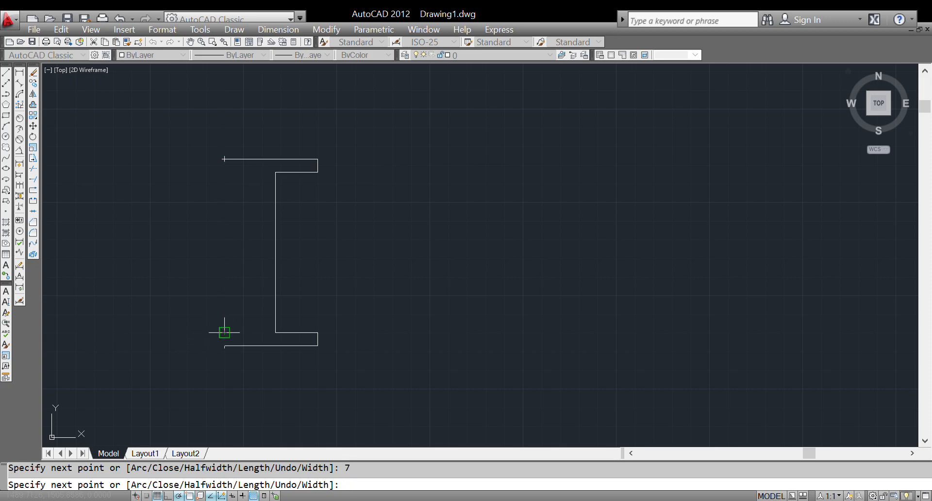
- Complete the first I-section with a 22.5 inner flange edge, an 86 web side and a 22.5 upper flange edge, ending at the start point
type("22.5")
key("Return")
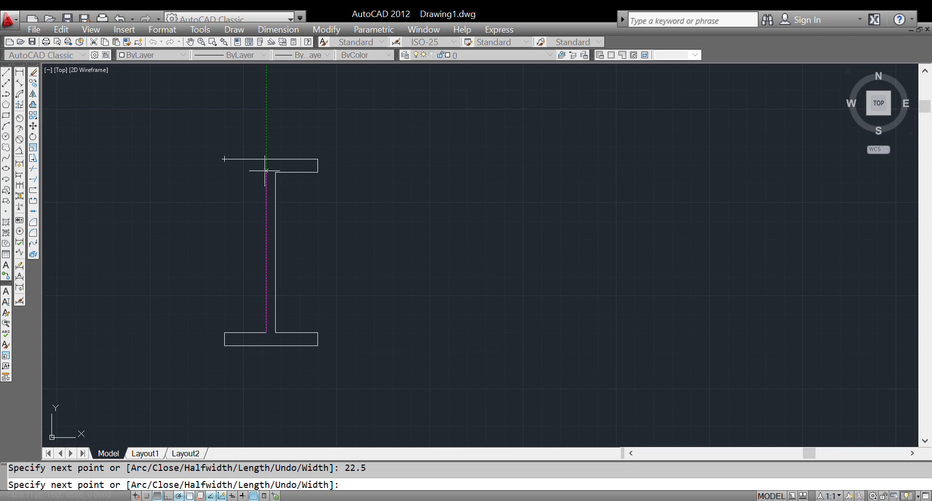
type("86")
key("Return")
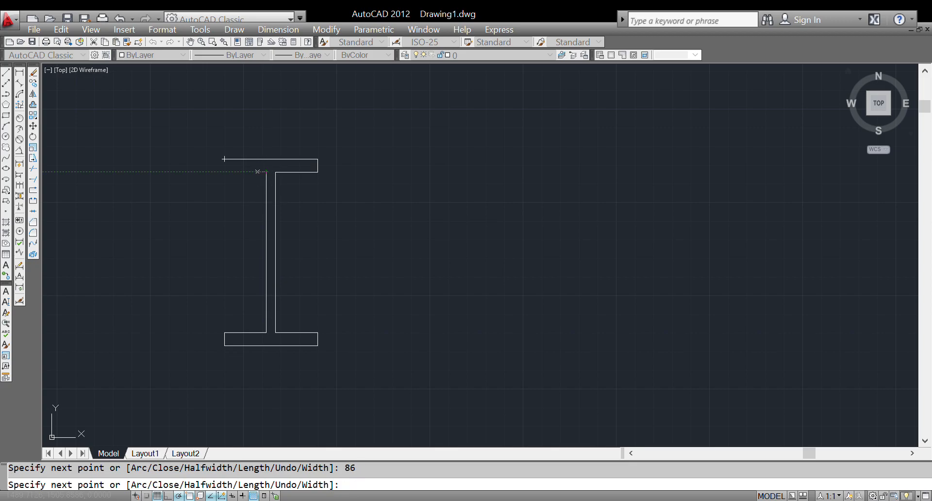
type("22.5")
key("Return")
left_click(224, 159)
key("Return")
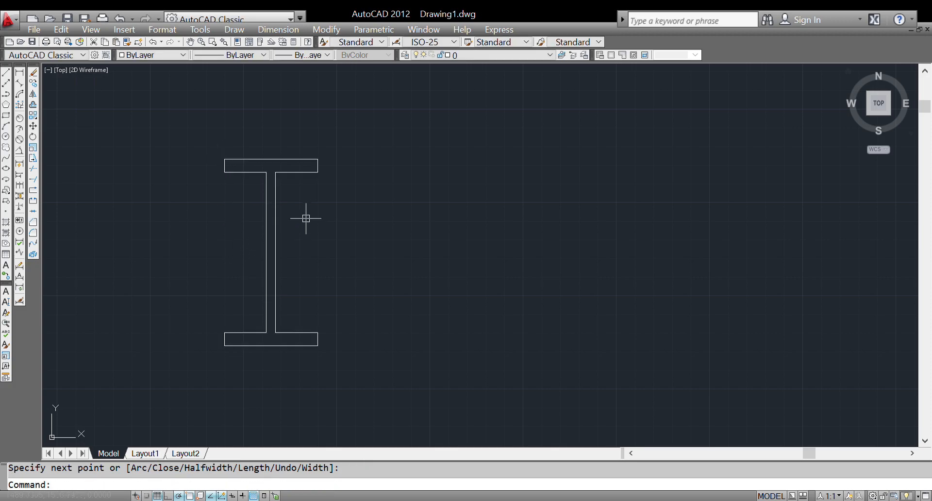
type("pl")
key("Return")
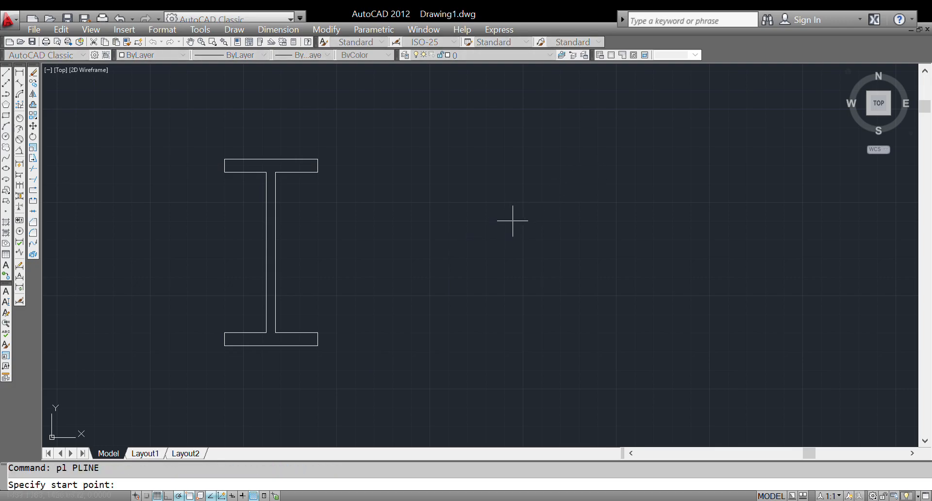
middle_click_drag(513, 221, 416, 224)
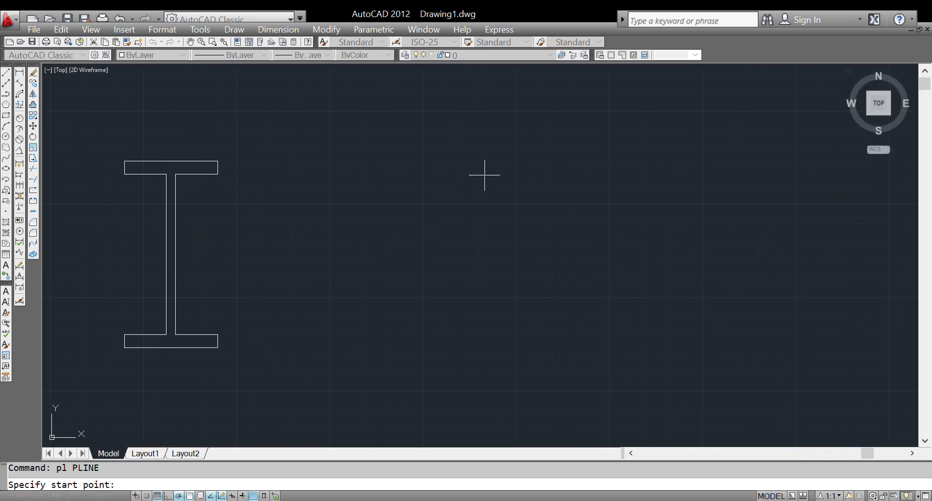
type("60")
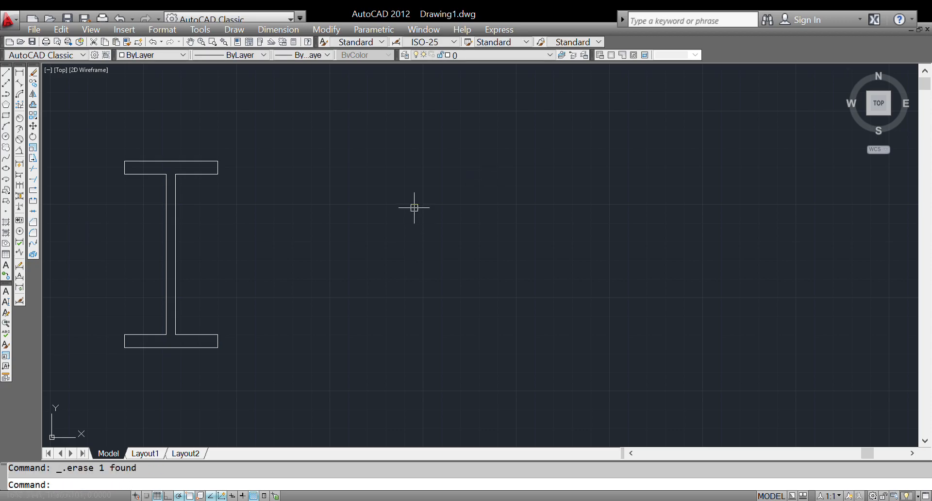
type("PL")
key("Return")
left_click(401, 159)
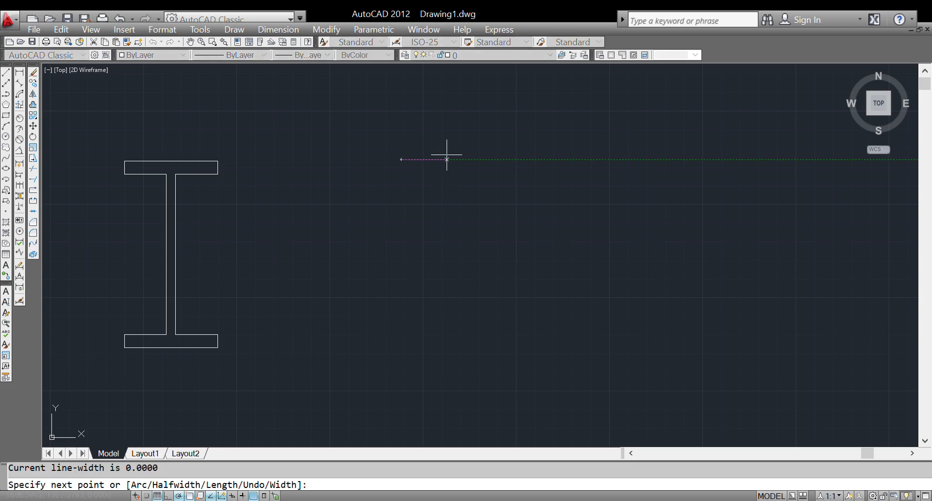
type("60")
key("Return")
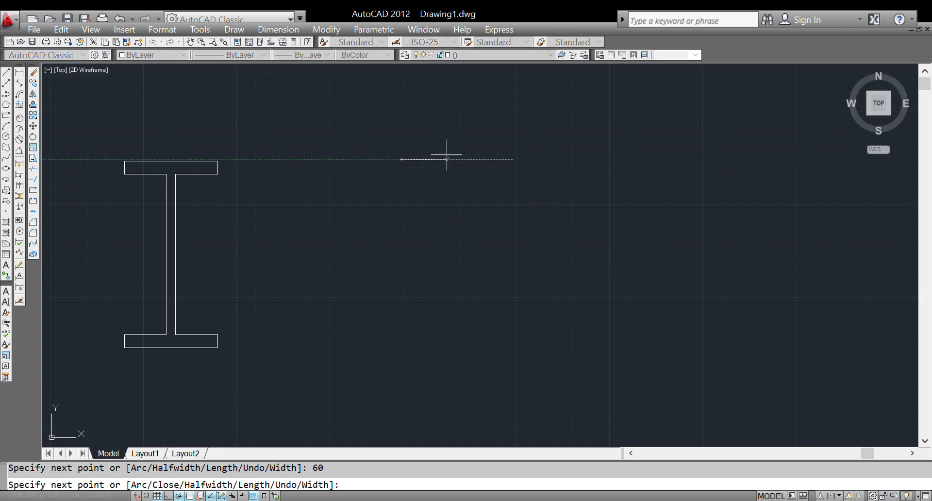
type("8")
key("Return")
key("Escape")
left_click(539, 198)
left_click(463, 158)
type("e")
key("Return")
key("Escape")
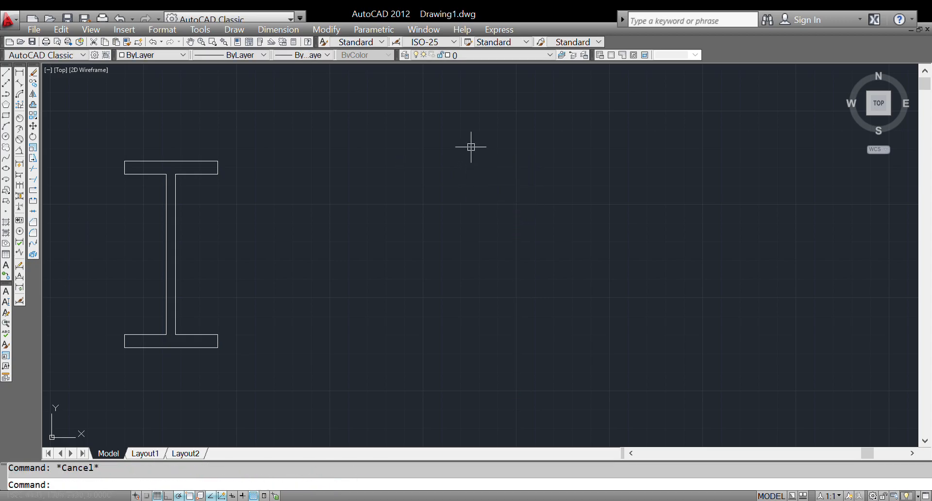
- Start a second, larger I-section polyline beside the first with a 60 top edge, 8 flange thickness, 27 inner edge and 109 web side
type("pl")
key("Return")
left_click(395, 161)
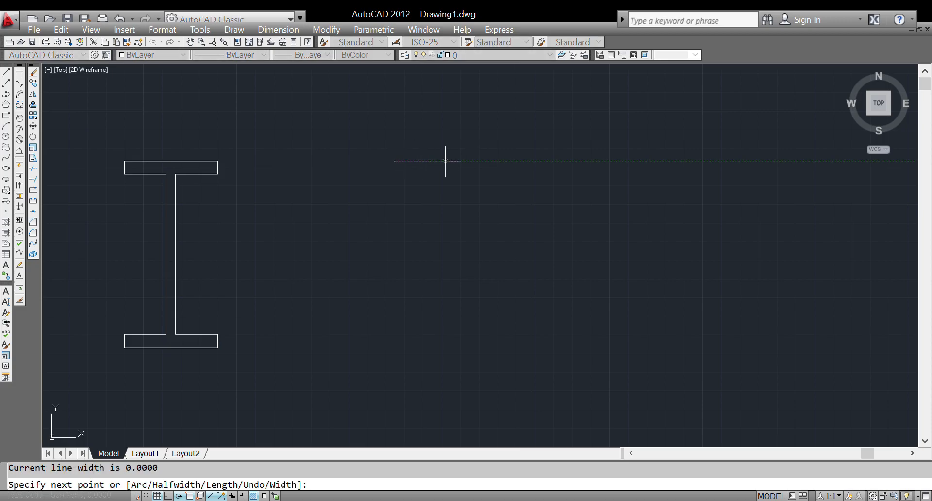
type("60")
key("Return")
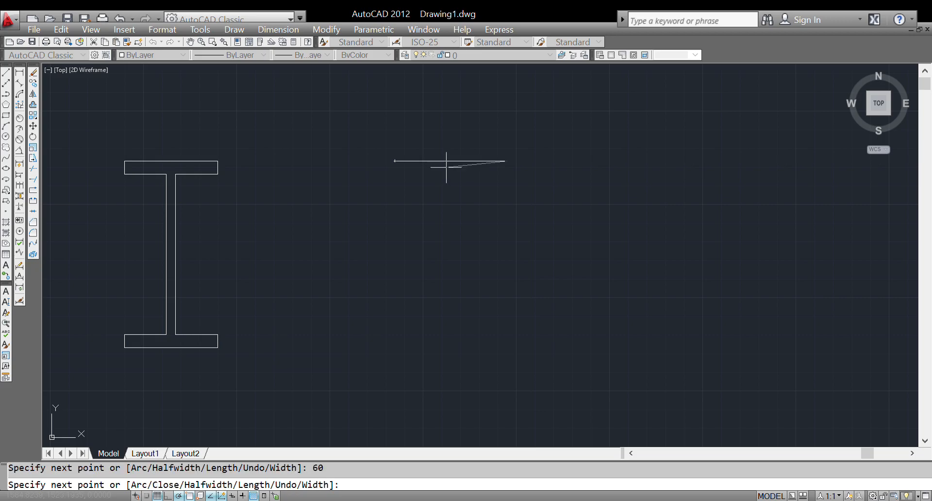
type("8")
key("Return")
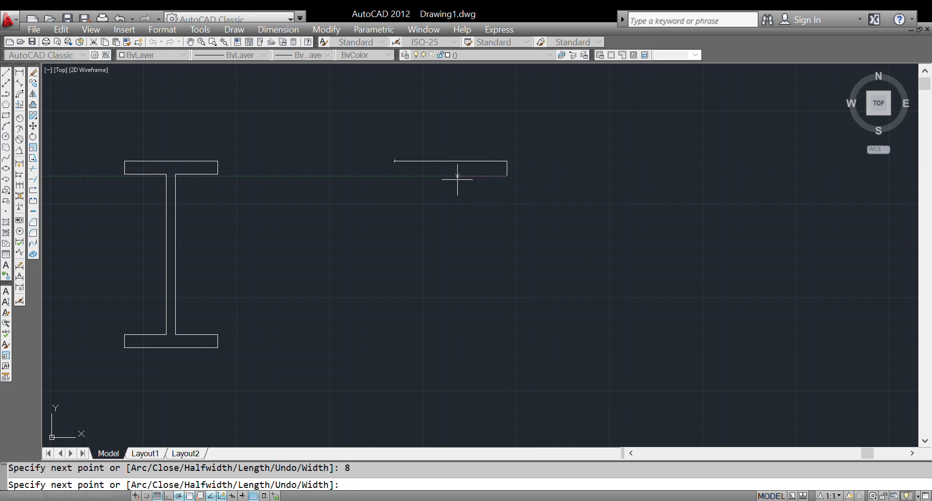
type("27")
key("Return")
type("109")
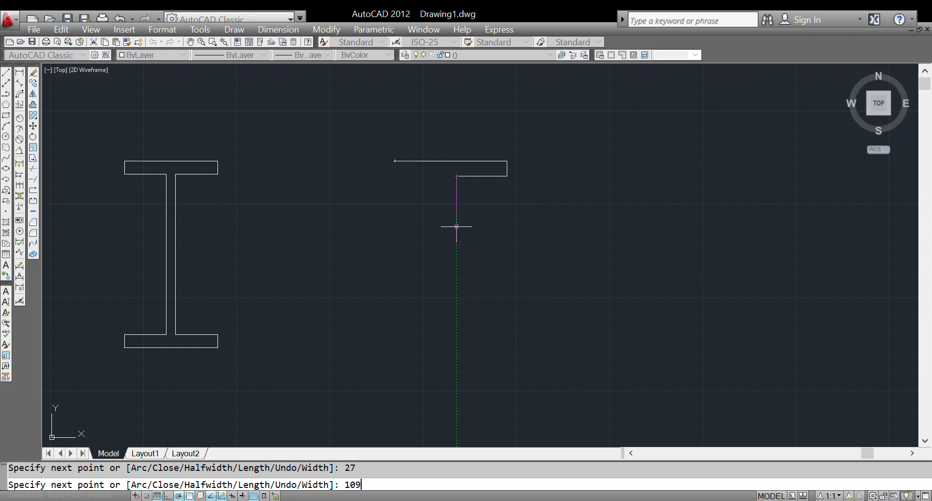
key("Return")
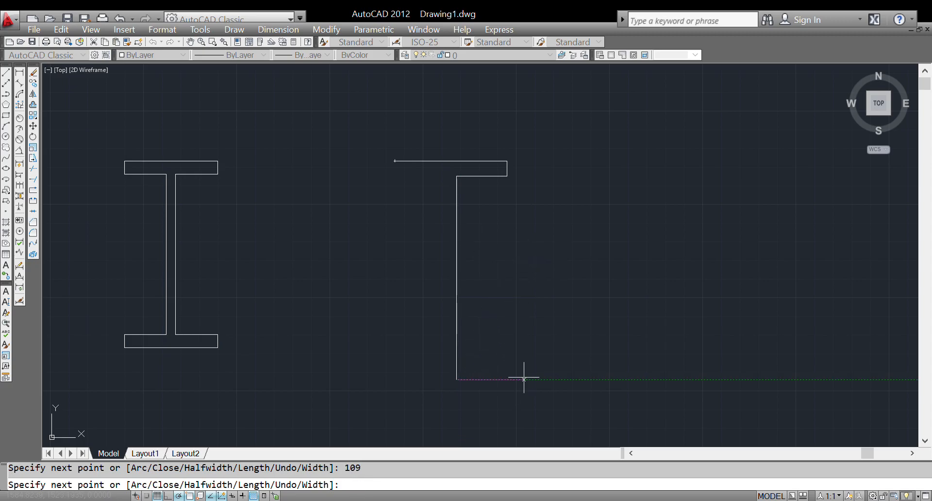
- Outline the second section's lower flange with a 27 inner edge, 8 thickness, 60 bottom edge and 8 return side
type("27")
key("Return")
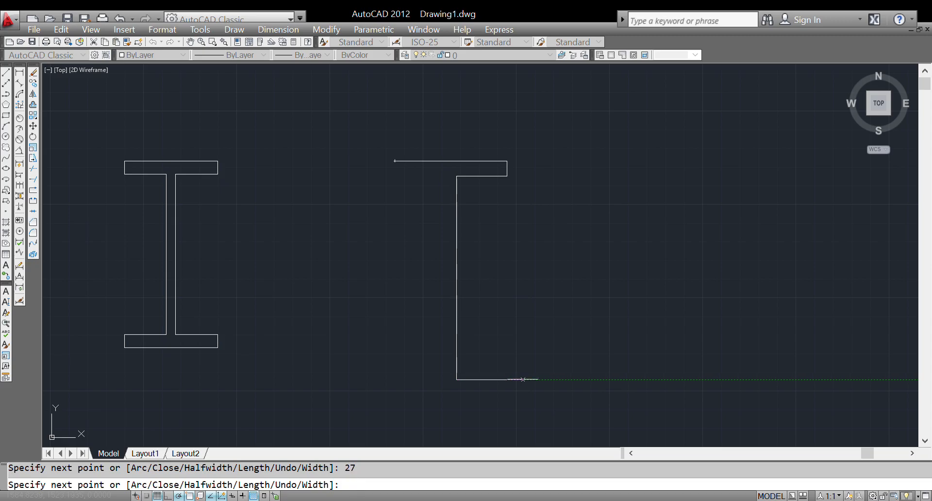
type("8")
key("Return")
type("60")
key("Return")
type("8")
key("Return")
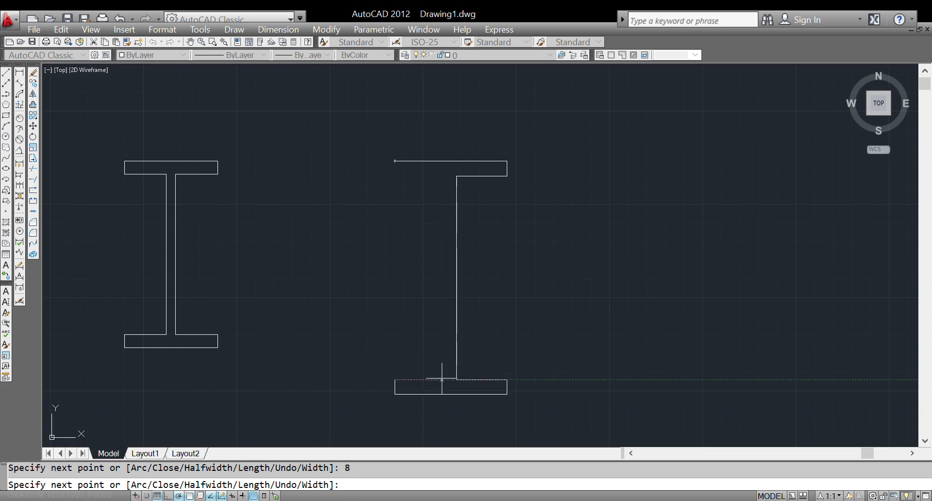
- Complete the second I-section with a 27 inner flange edge, a 109 web side and a 27 upper flange edge, ending at the start point
type("27")
key("Return")
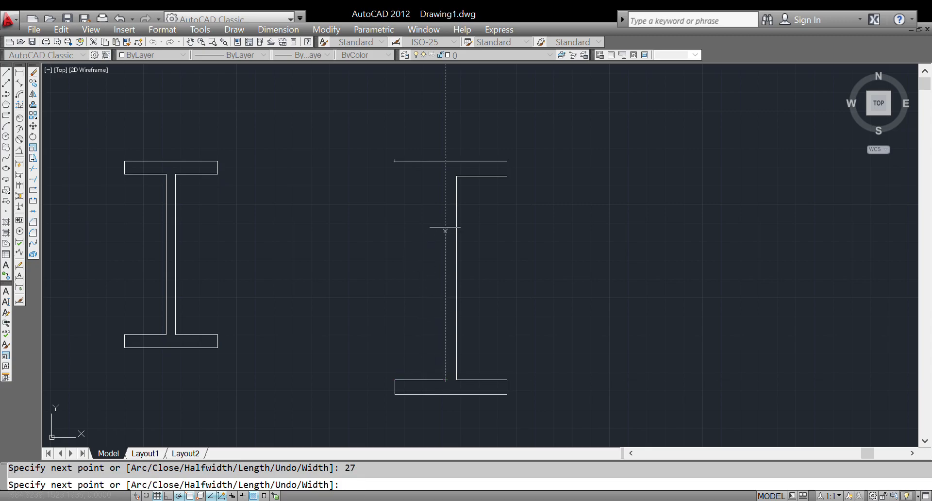
type("109")
key("Return")
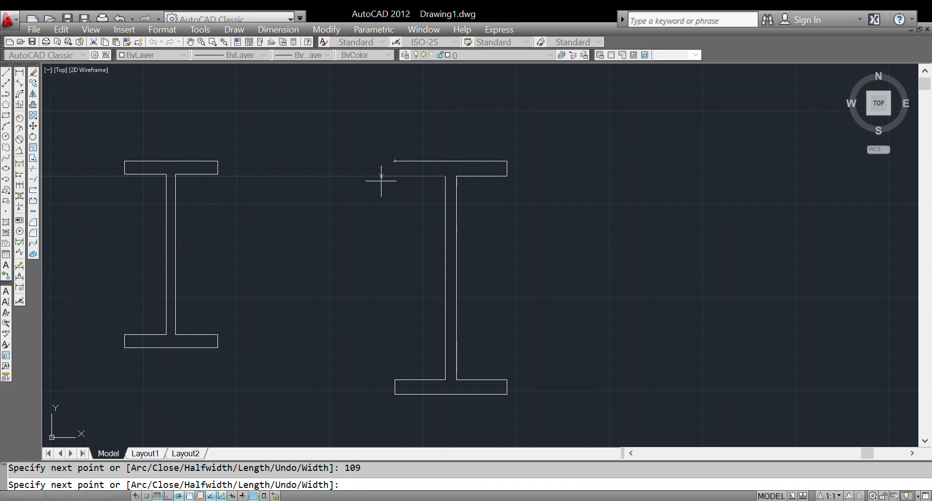
type("27")
key("Return")
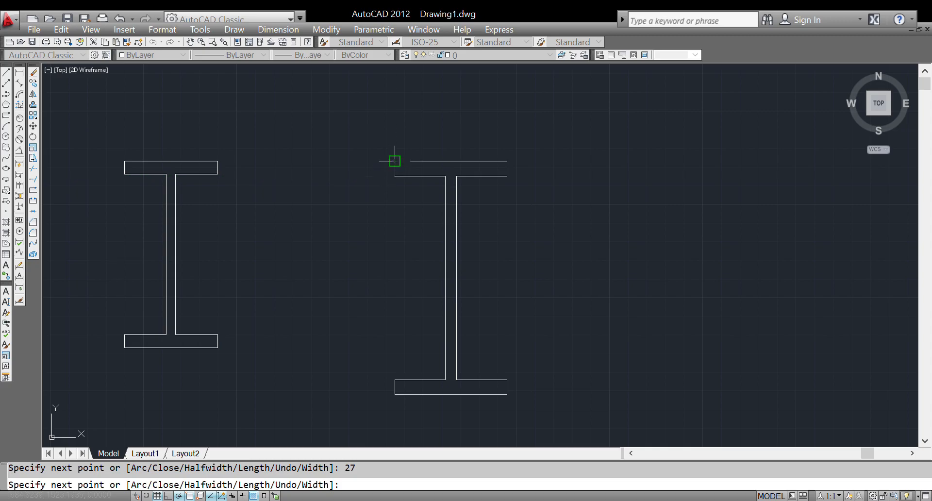
left_click(394, 161)
key("Return")
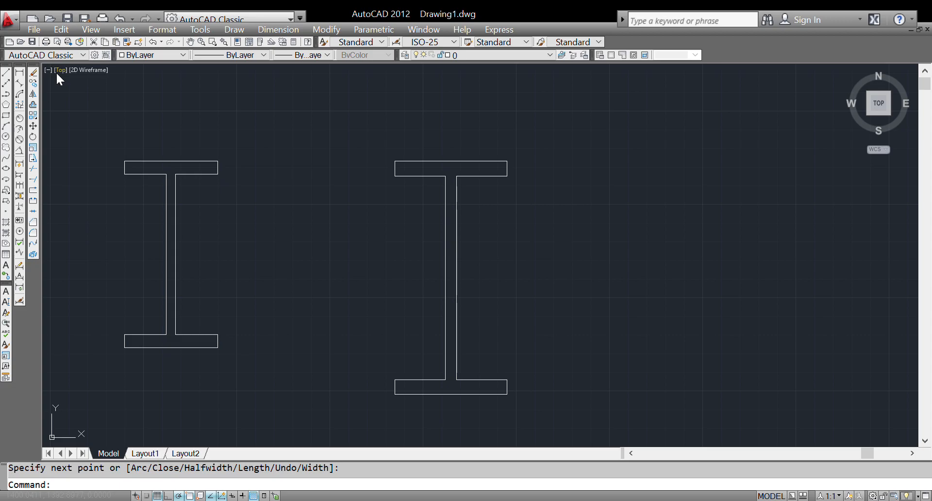
- Switch to the SW Isometric view and extrude the smaller I-section to a height of 100
left_click(110, 196)
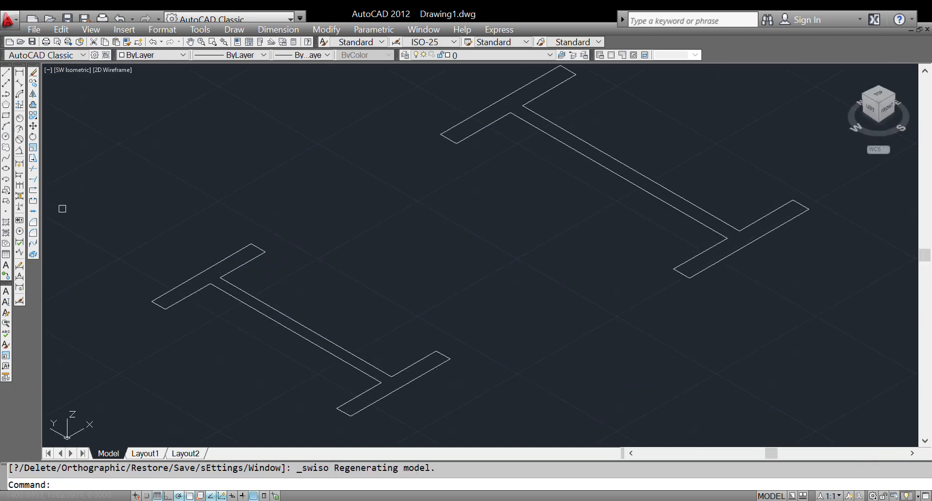
type("ext")
key("Return")
left_click(204, 284)
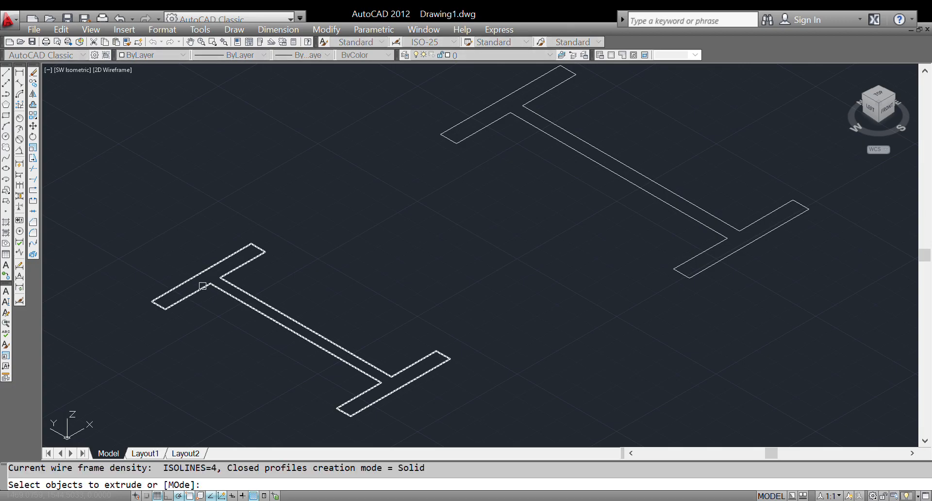
left_click(203, 284)
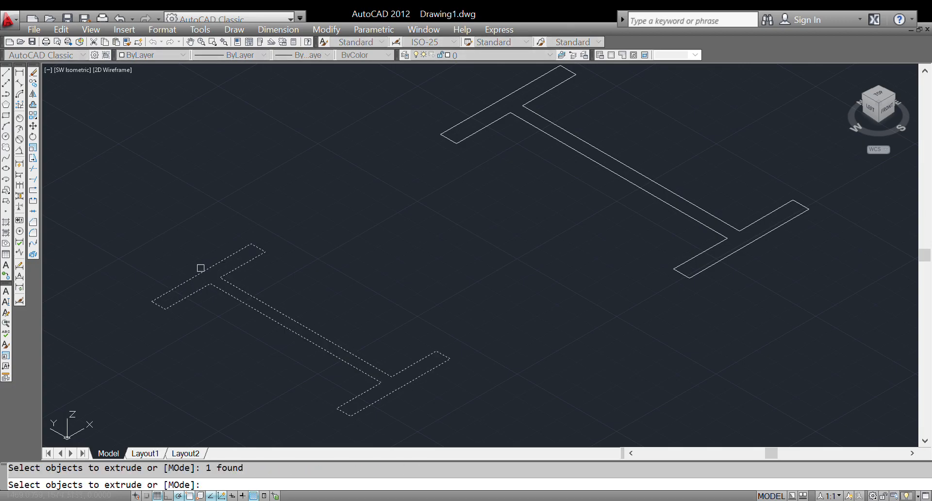
key("Return")
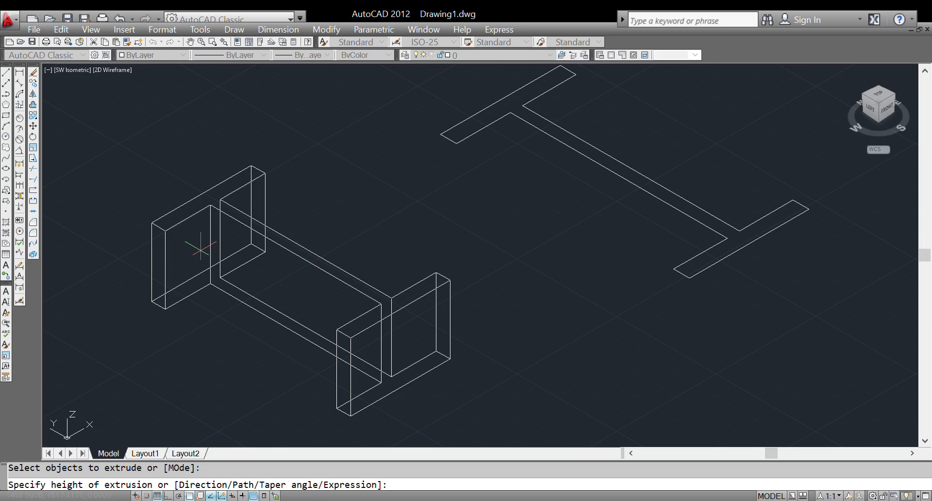
type("100")
key("Return")
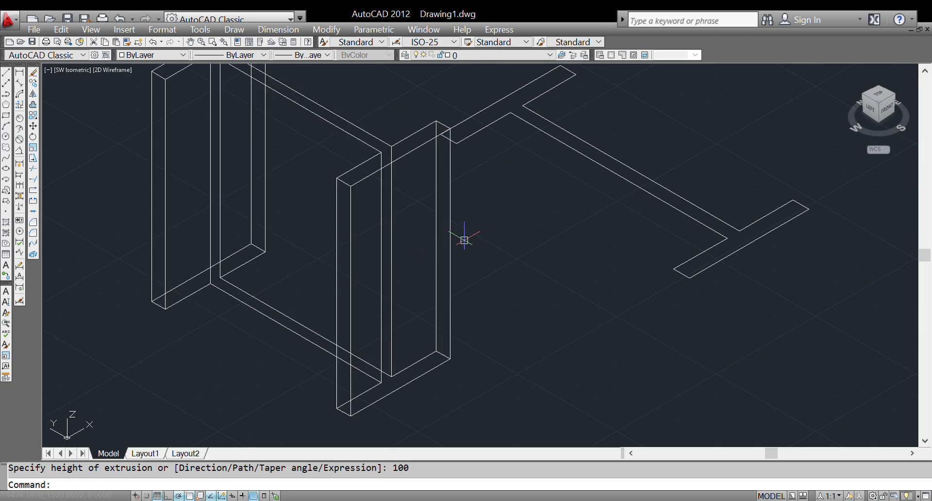
- Extrude the larger I-section to a height of 125
middle_click_drag(666, 201, 596, 222)
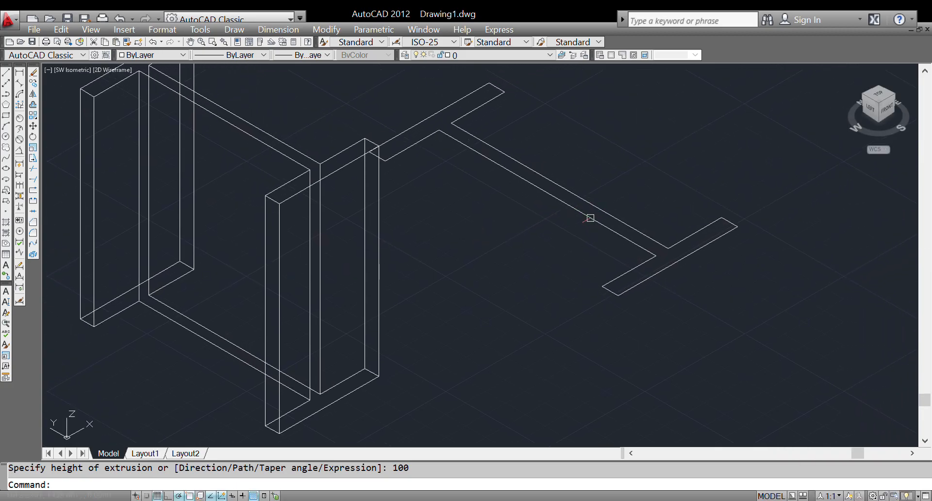
key("Return")
left_click(591, 217)
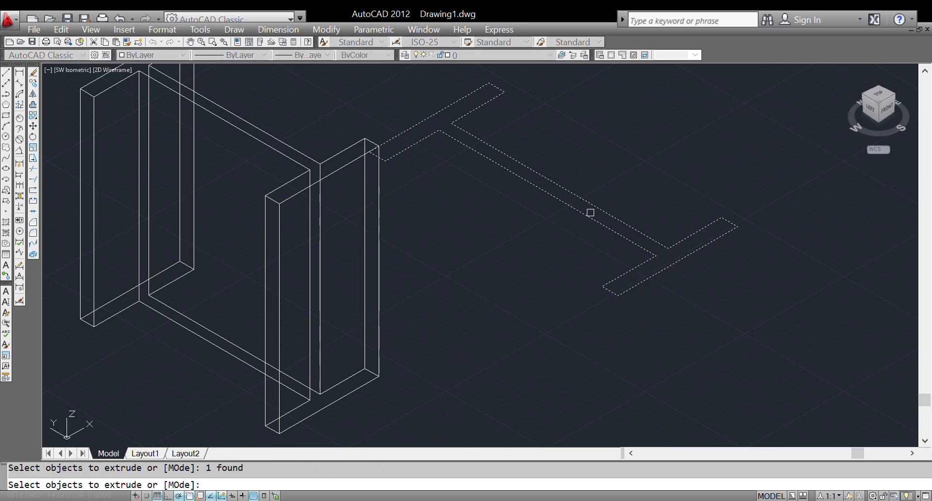
key("Return")
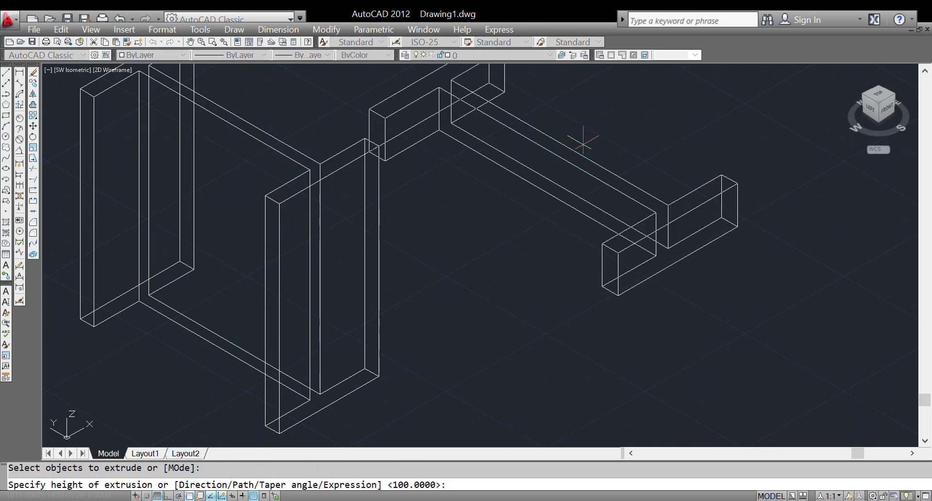
type("125")
key("Return")
- Shade the two extruded I-beams with the Conceptual visual style
scroll(453, 286, "down", 5)
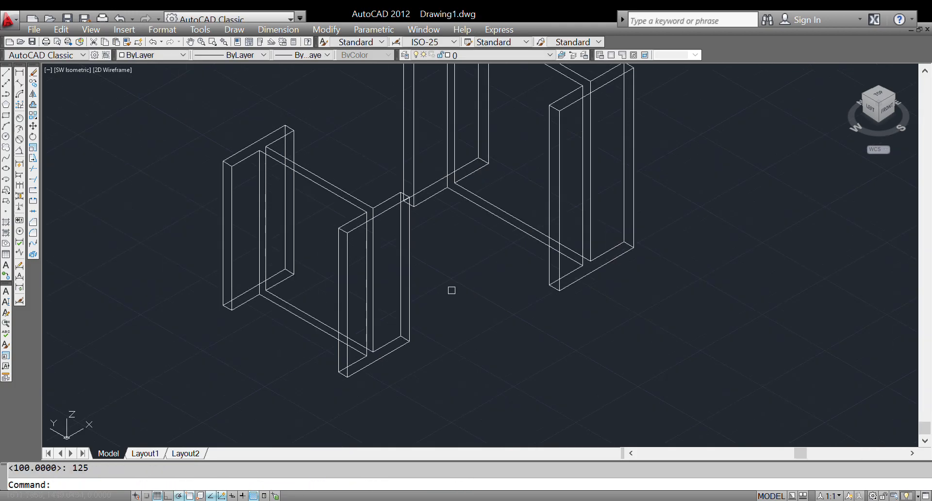
scroll(475, 232, "up", 2)
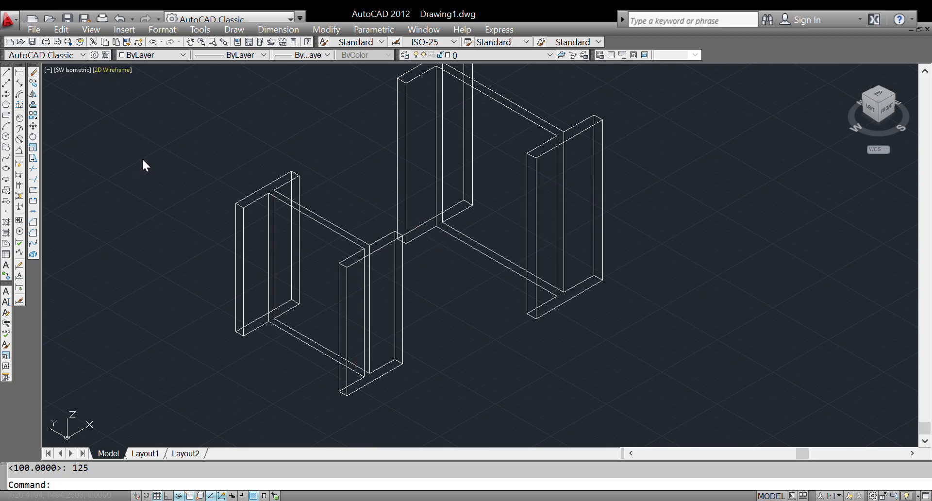
left_click(150, 120)
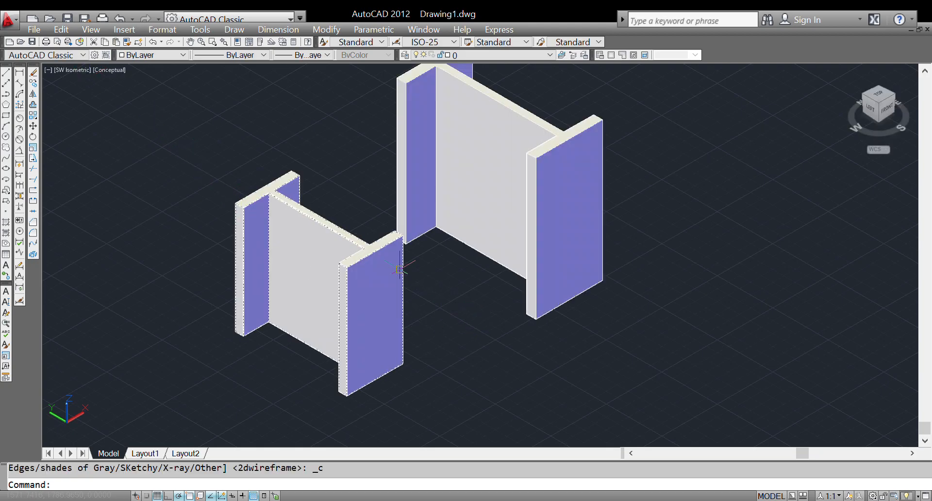
scroll(451, 300, "down", 3)
scroll(474, 283, "up", 3)
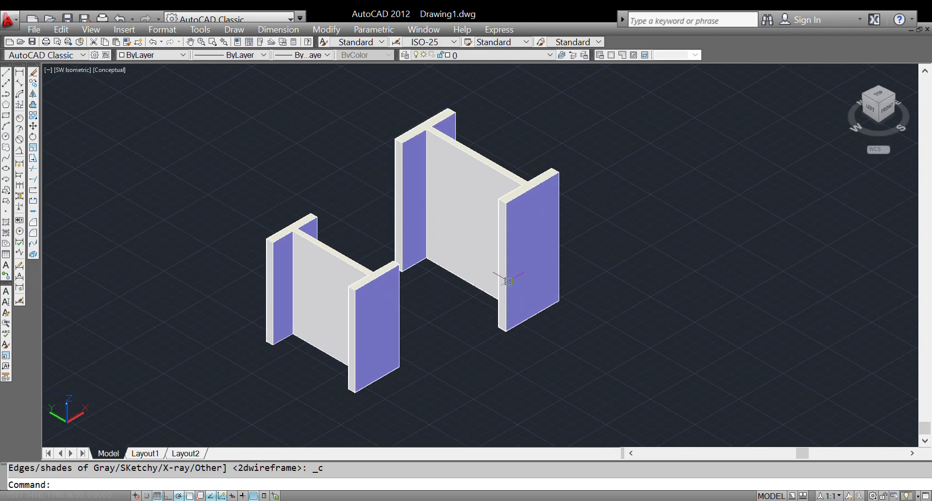